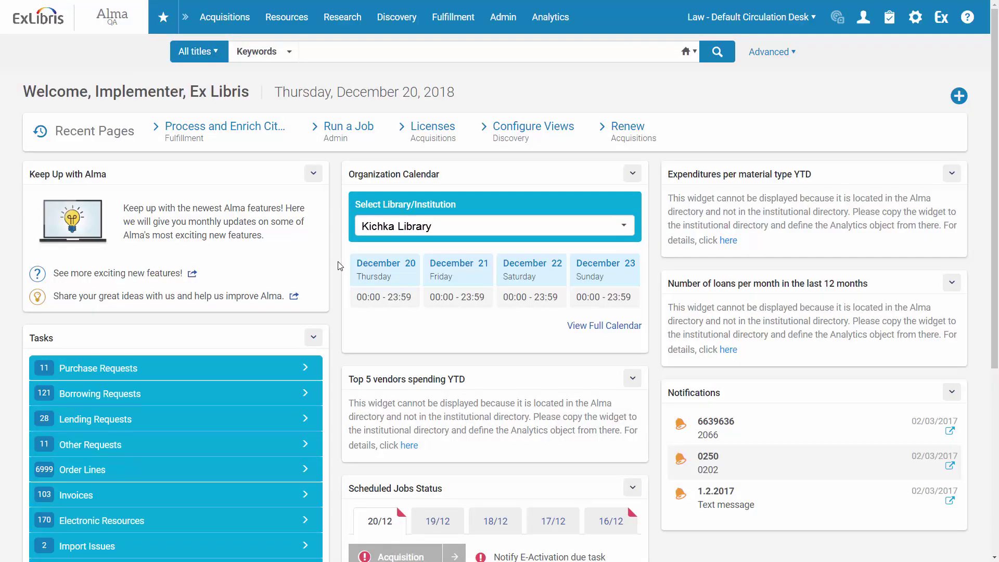
Rerun the recent keyword search and open the items of 'The Bible in the public square' physical holding.
{"action": "left_click", "coordinate": [332, 52]}
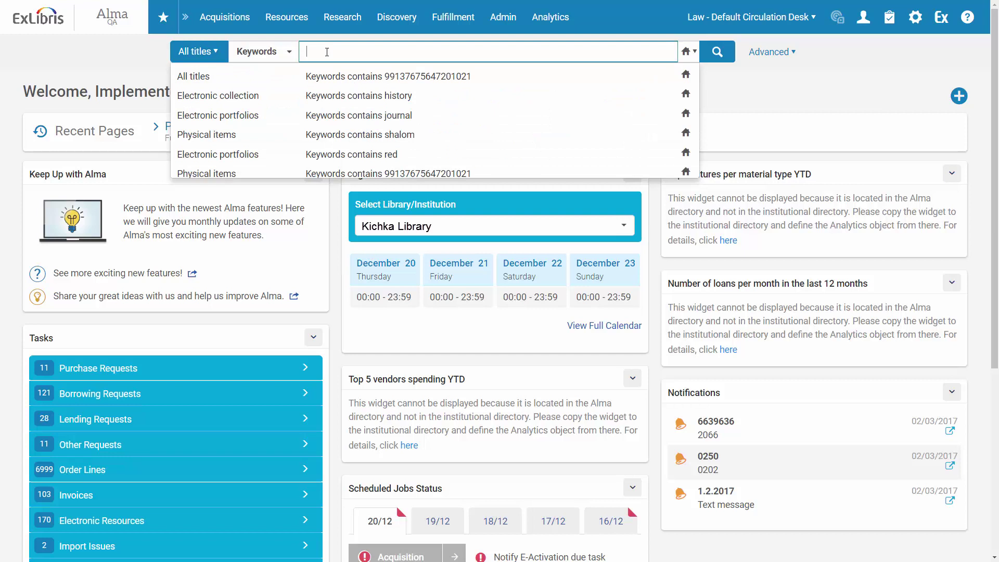
{"action": "left_click", "coordinate": [337, 78]}
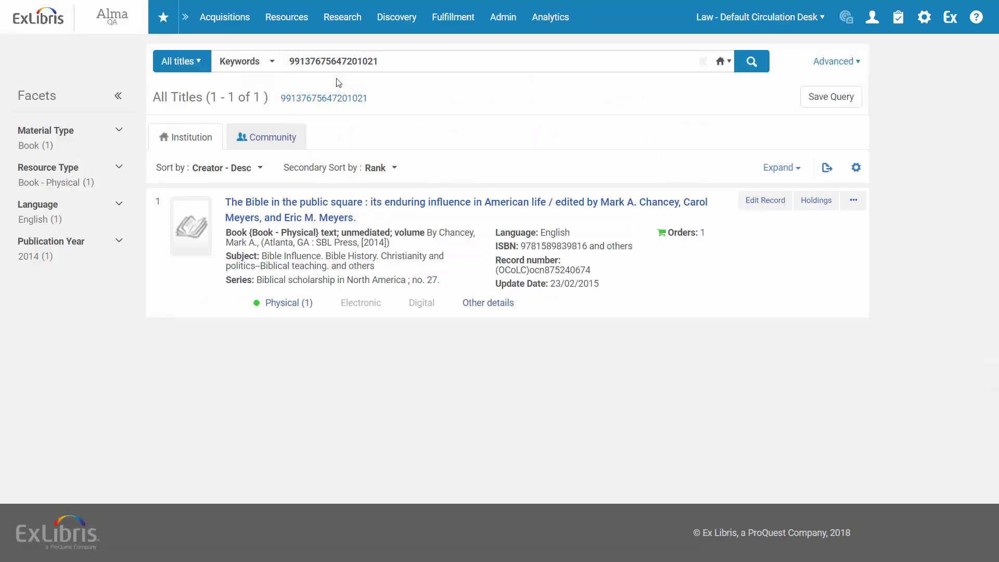
{"action": "left_click", "coordinate": [287, 307]}
{"action": "left_click", "coordinate": [281, 386]}
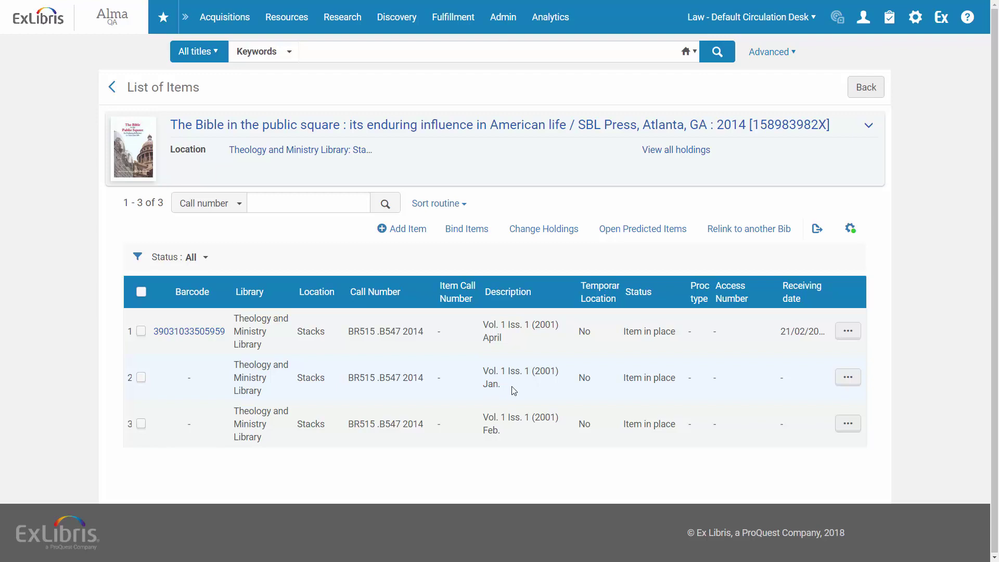
Set the item list's sort routine to Chronological, ordering Jan., Feb., then April 2001.
{"action": "left_click", "coordinate": [460, 204]}
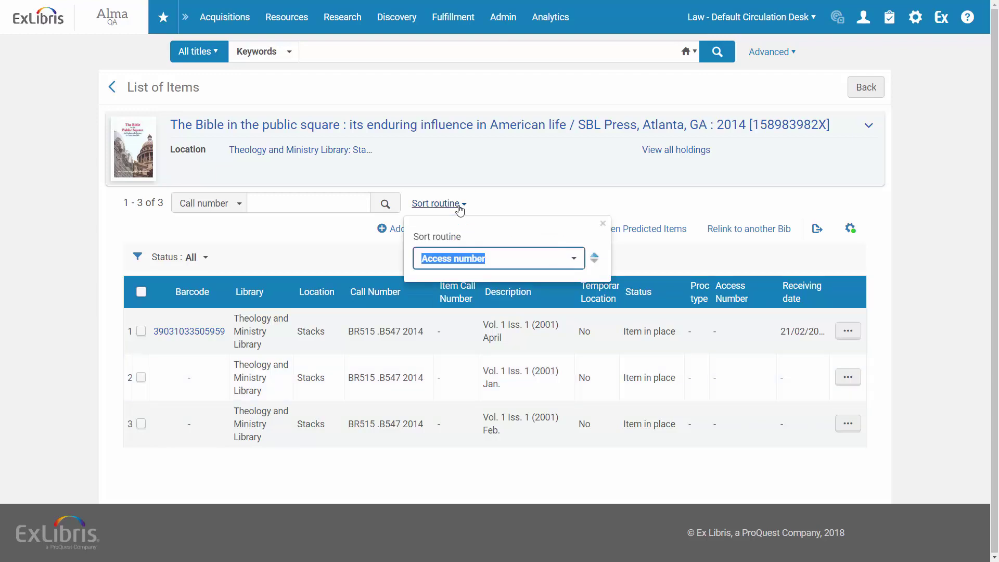
{"action": "left_click", "coordinate": [572, 259]}
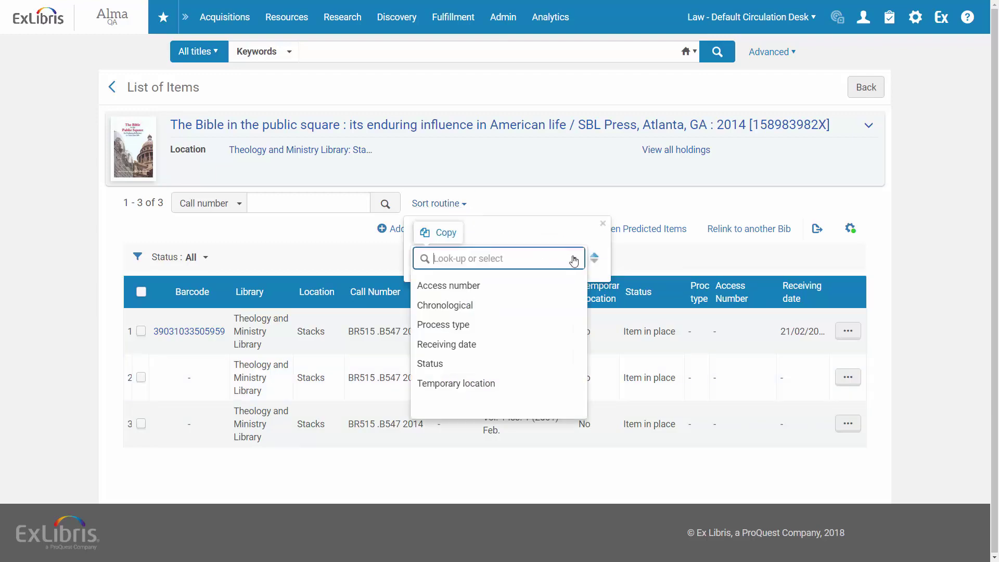
{"action": "left_click", "coordinate": [471, 306]}
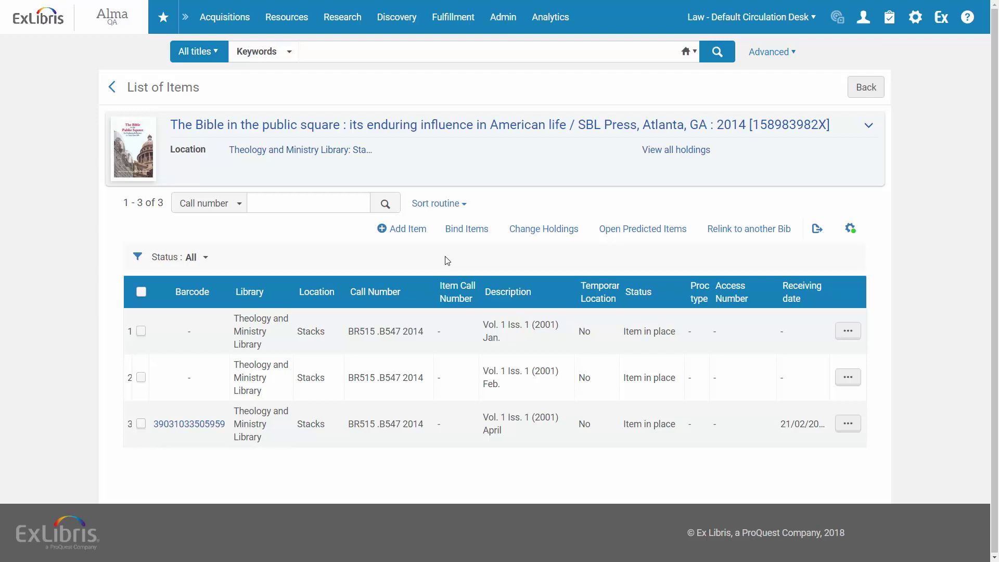
View the Jan. 2001 item to check Enumeration A 1, Enumeration B 1, Chronology 2001/01.
{"action": "left_click", "coordinate": [847, 331]}
{"action": "left_click", "coordinate": [822, 354]}
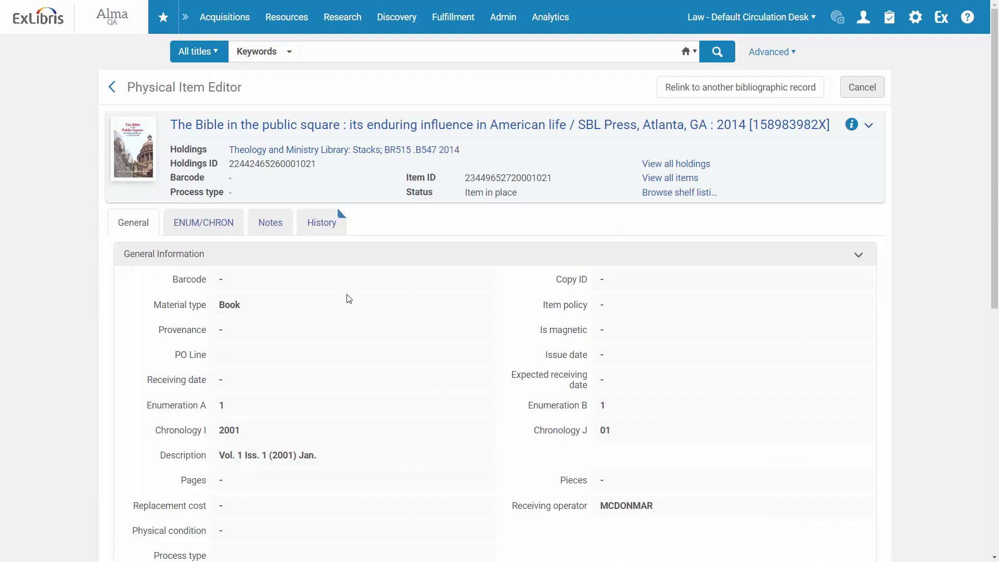
{"action": "scroll", "coordinate": [905, 286], "scroll_direction": "down", "scroll_amount": 1}
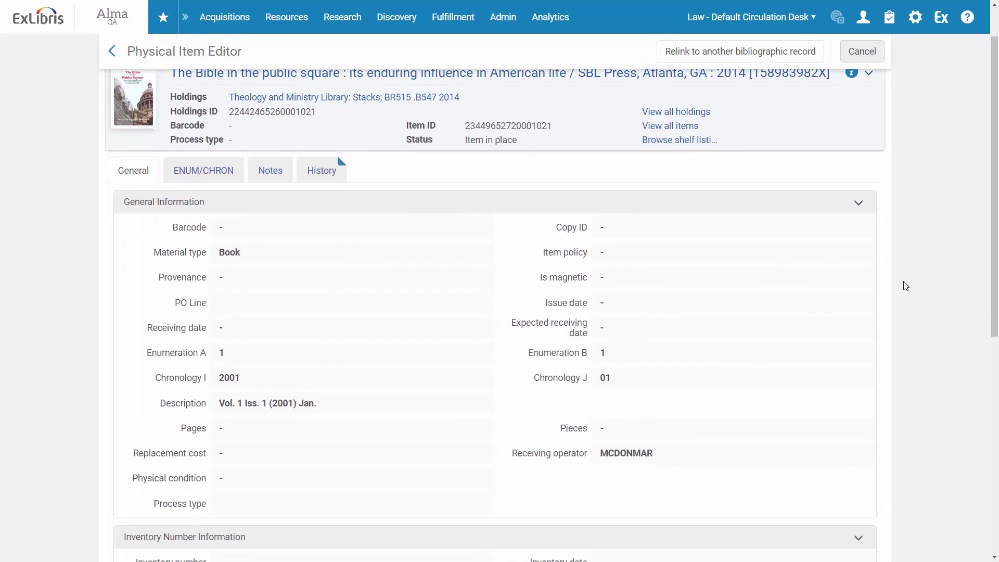
{"action": "scroll", "coordinate": [906, 285], "scroll_direction": "down", "scroll_amount": 4}
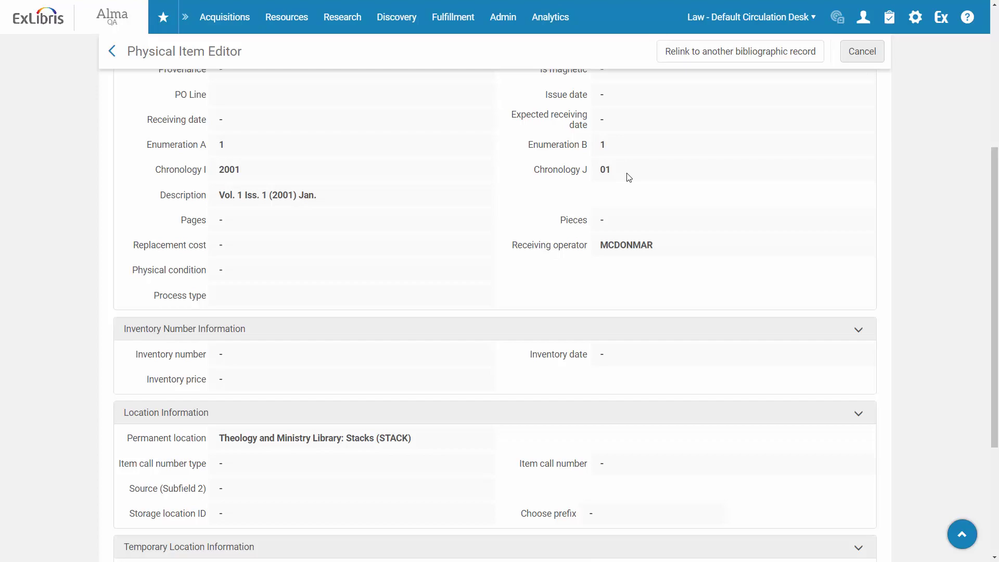
Go to the Physical Items Sort Routines configuration and start adding a new sort routine.
{"action": "left_click", "coordinate": [913, 26]}
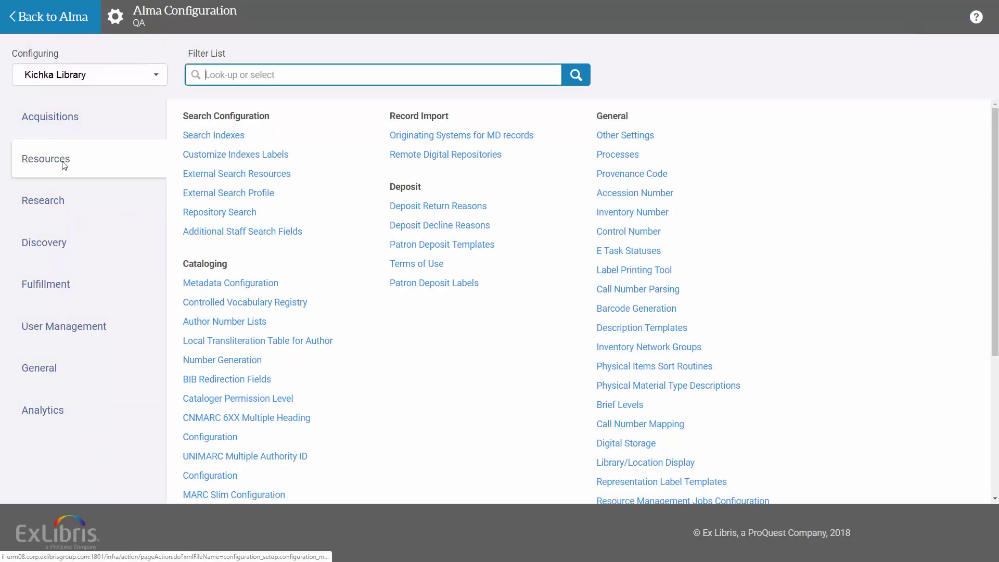
{"action": "left_click", "coordinate": [657, 367]}
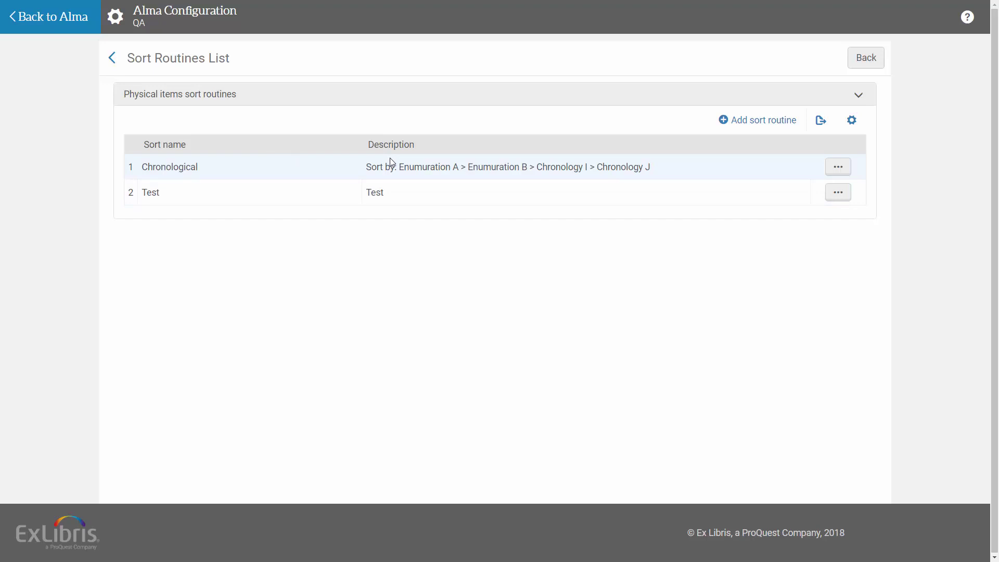
{"action": "left_click", "coordinate": [753, 129]}
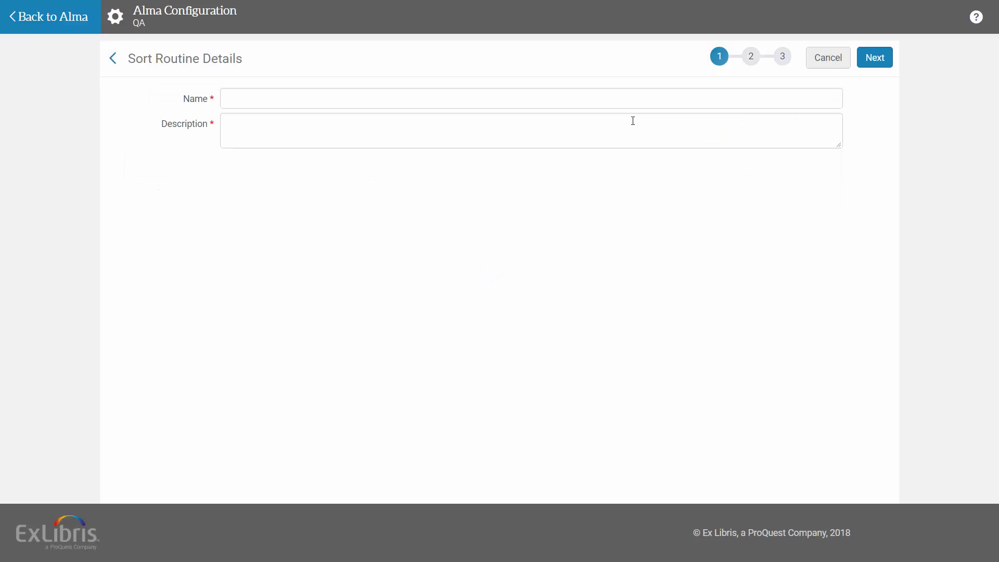
Name the routine 'Chron Sort' with description 'Vol > Iss > Year > Month'.
{"action": "left_click", "coordinate": [531, 104]}
{"action": "type", "text": "Chro"}
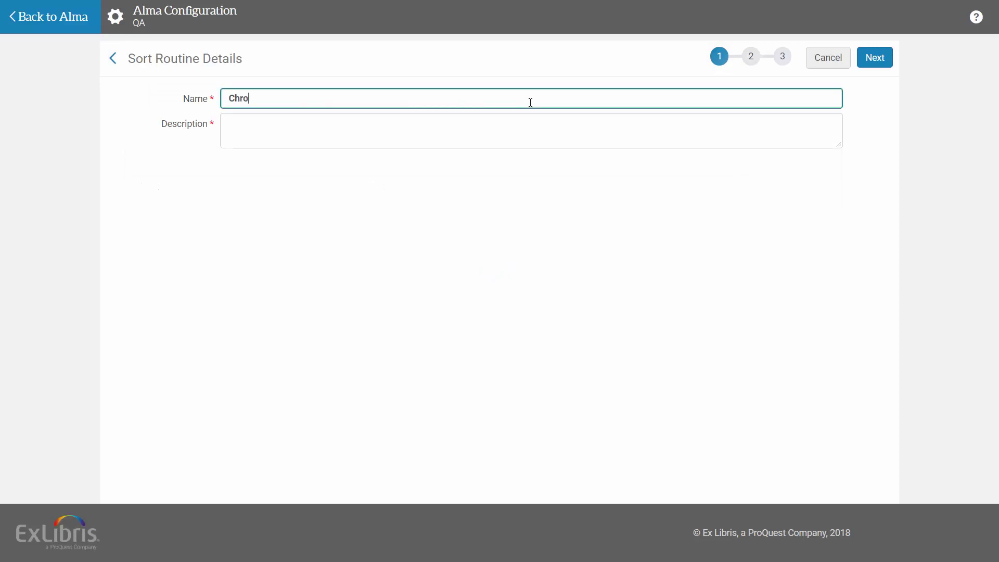
{"action": "type", "text": "n Sort"}
{"action": "left_click", "coordinate": [530, 127]}
{"action": "type", "text": "Vol > I"}
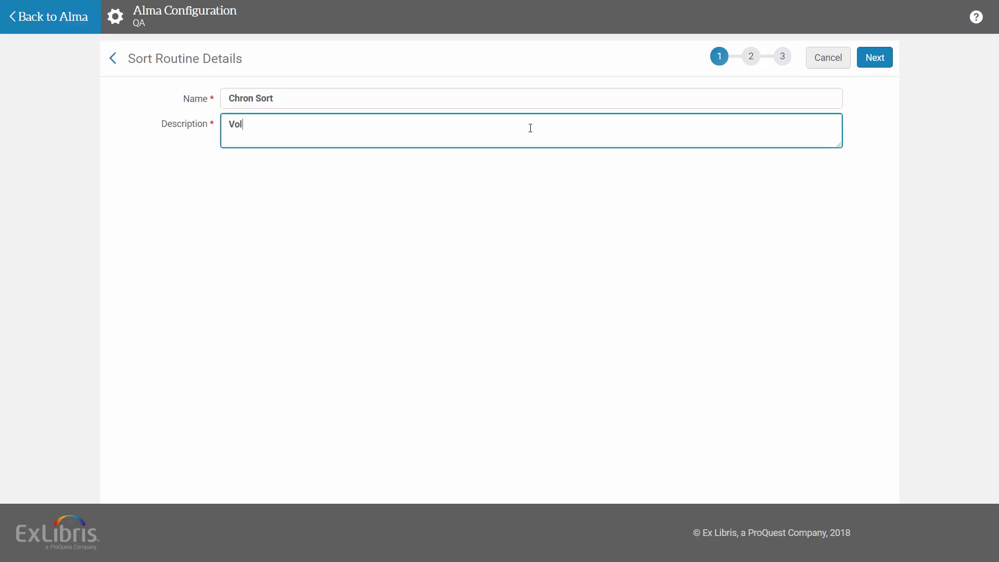
{"action": "type", "text": "ss > Year > Month"}
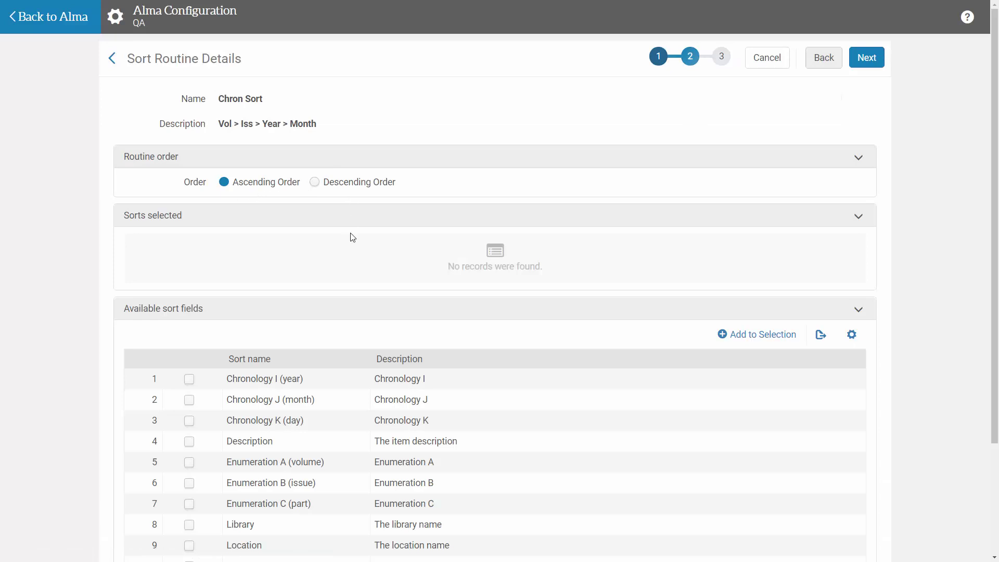
Add Enumeration A, Enumeration B, Chronology I and Chronology J to the routine's sorts.
{"action": "scroll", "coordinate": [352, 237], "scroll_direction": "down", "scroll_amount": 3}
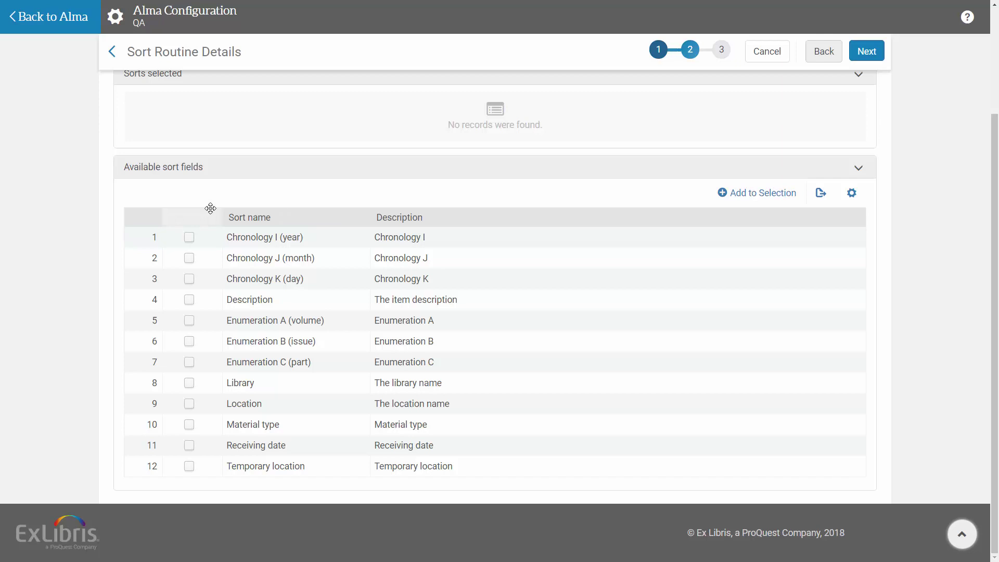
{"action": "left_click", "coordinate": [189, 321]}
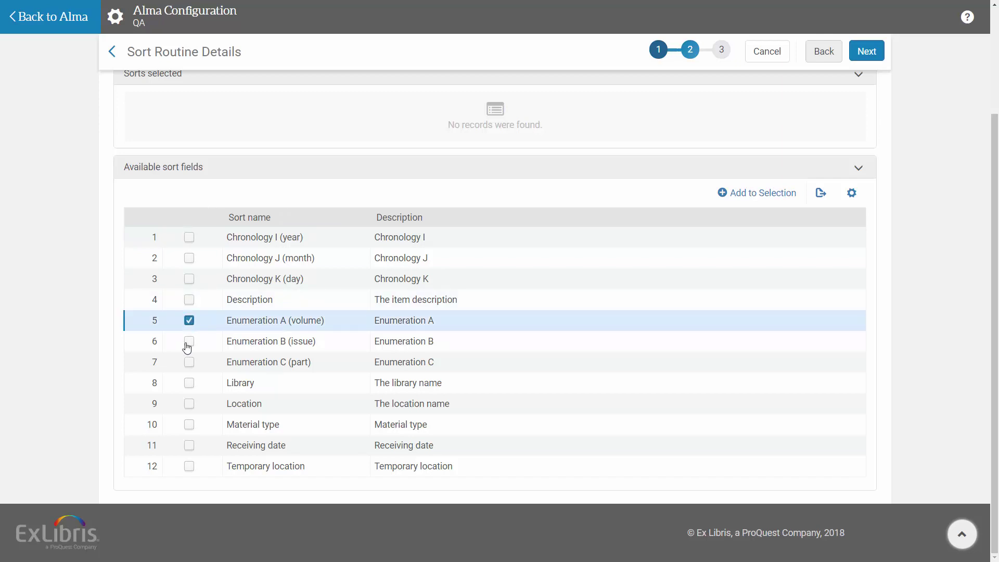
{"action": "left_click", "coordinate": [189, 344]}
{"action": "left_click", "coordinate": [191, 237]}
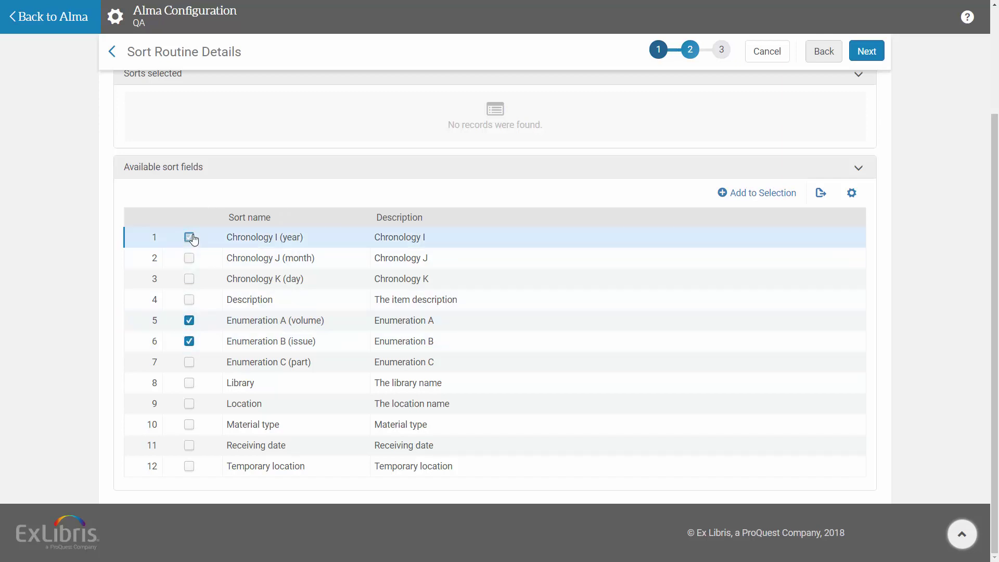
{"action": "left_click", "coordinate": [189, 258]}
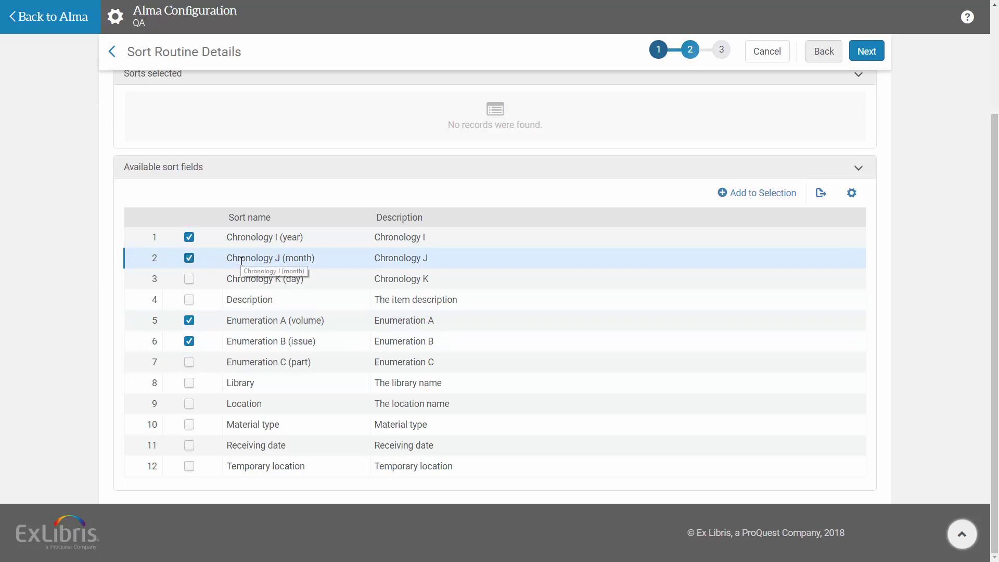
{"action": "left_click", "coordinate": [765, 195]}
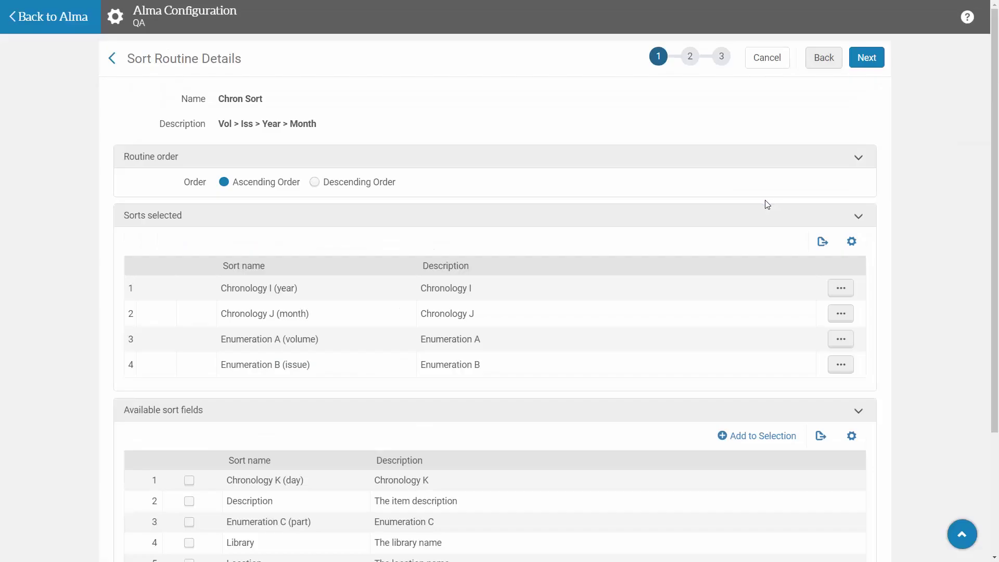
Reorder the sorts to Enumeration A, Enumeration B, Chronology I, then Chronology J.
{"action": "scroll", "coordinate": [532, 266], "scroll_direction": "down", "scroll_amount": 1}
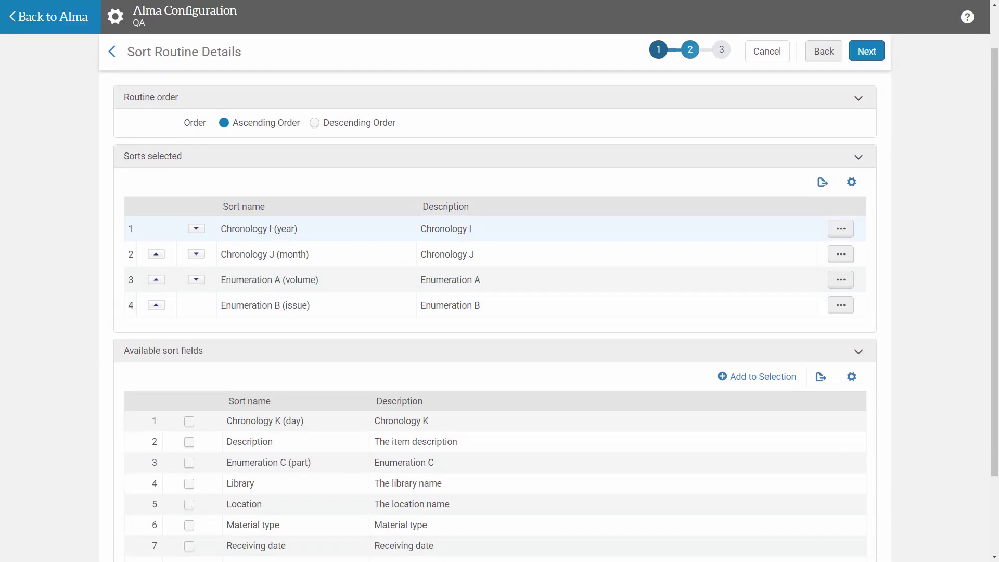
{"action": "left_click", "coordinate": [157, 280]}
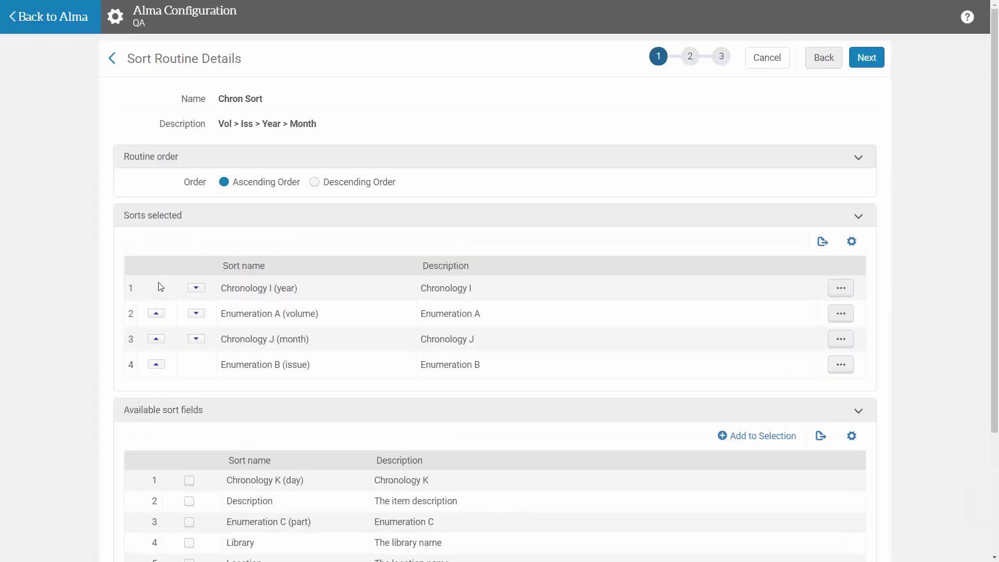
{"action": "left_click", "coordinate": [156, 314]}
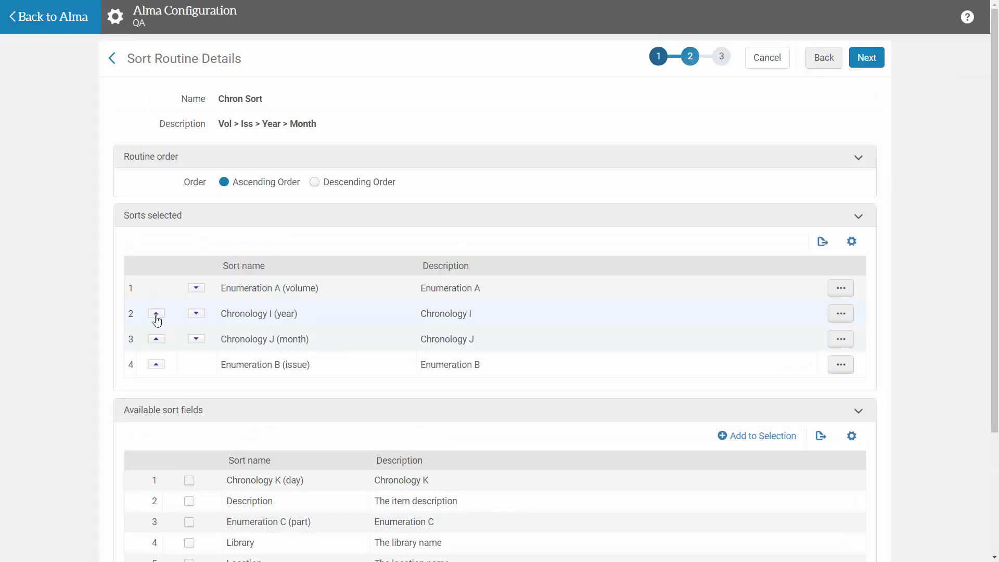
{"action": "left_click", "coordinate": [157, 367]}
{"action": "left_click", "coordinate": [157, 344]}
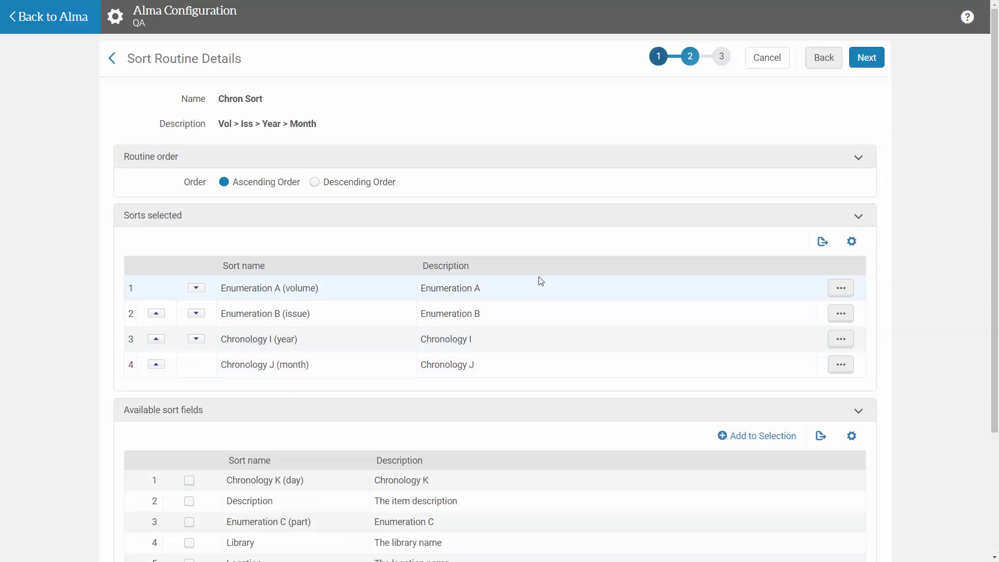
Enable Chron Sort for acquisition receiving items, Get it results and physical items list, then save.
{"action": "left_click", "coordinate": [878, 59]}
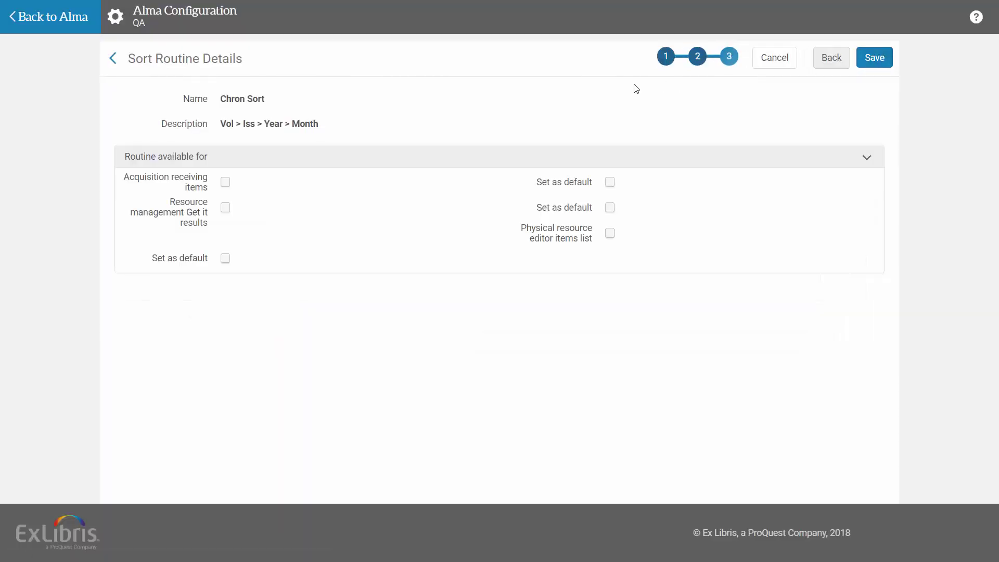
{"action": "left_click", "coordinate": [226, 183]}
{"action": "left_click", "coordinate": [225, 207]}
{"action": "left_click", "coordinate": [610, 237]}
{"action": "left_click", "coordinate": [888, 66]}
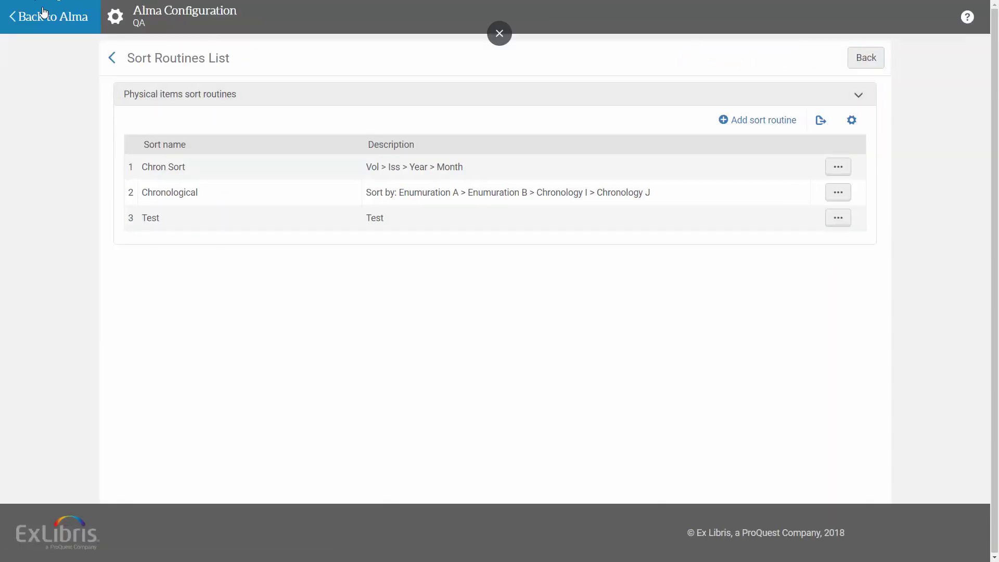
Return to the items of 'The Bible in the public square' and list the sort routines, including Chron Sort.
{"action": "left_click", "coordinate": [49, 17]}
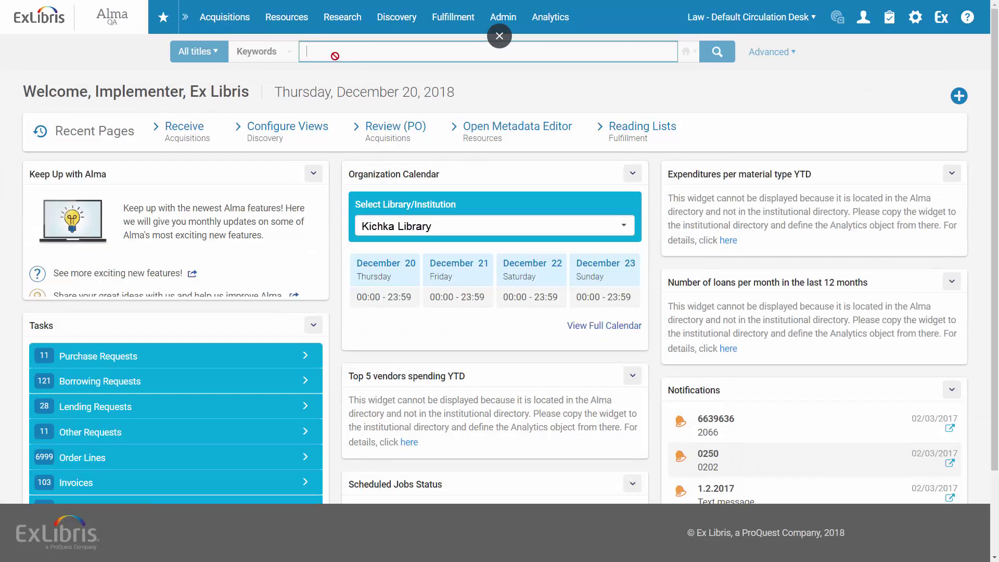
{"action": "left_click", "coordinate": [346, 77]}
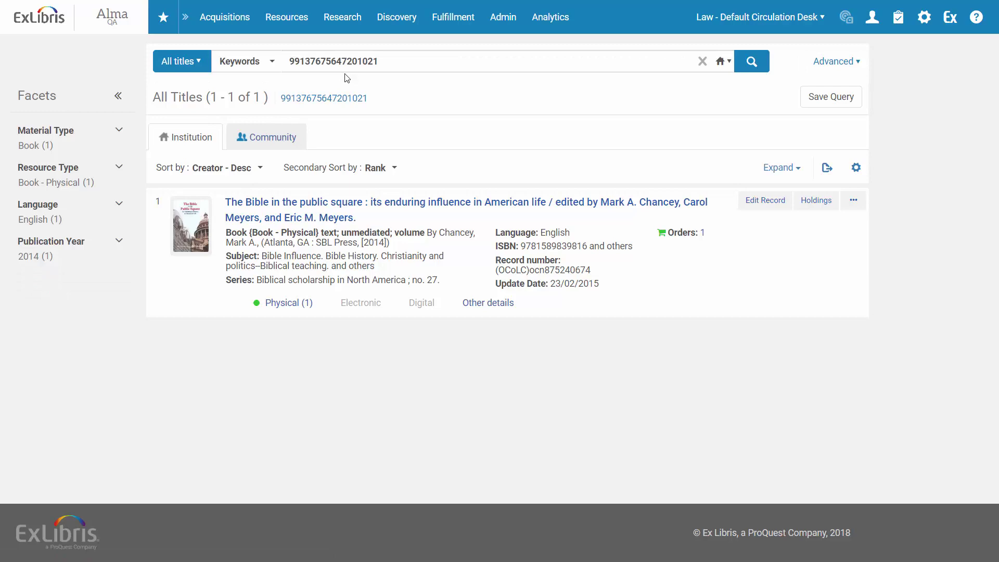
{"action": "left_click", "coordinate": [286, 302]}
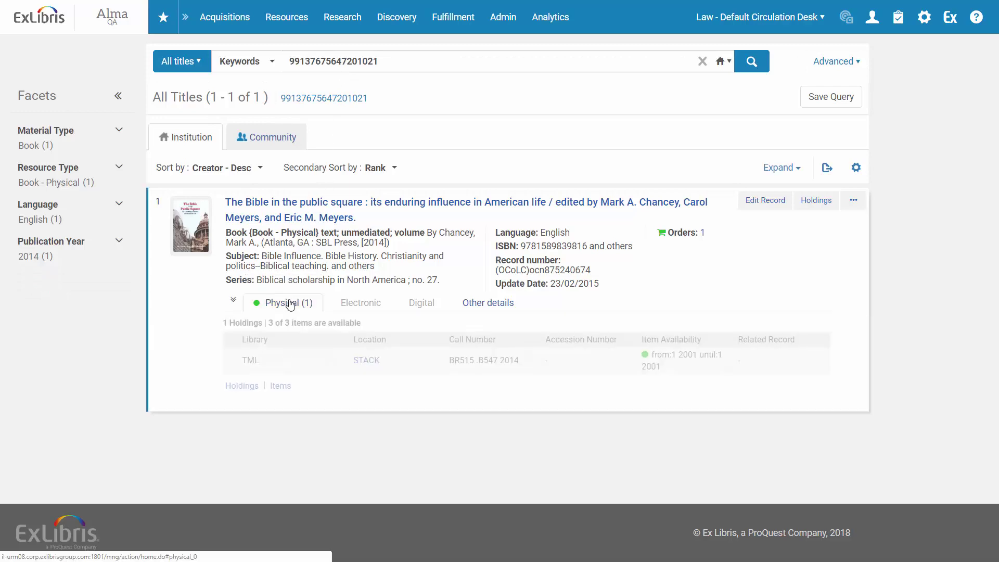
{"action": "left_click", "coordinate": [281, 386]}
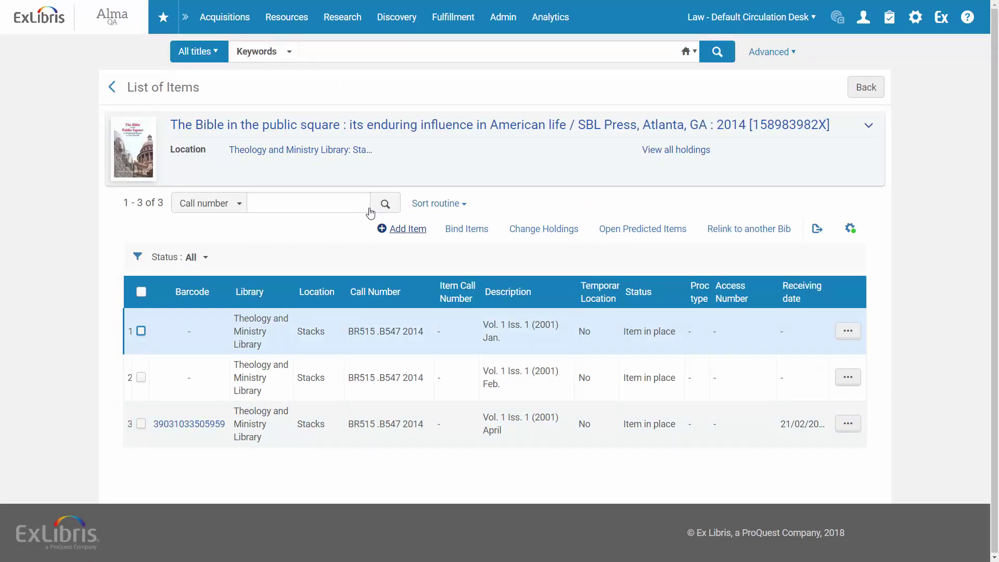
{"action": "left_click", "coordinate": [462, 204]}
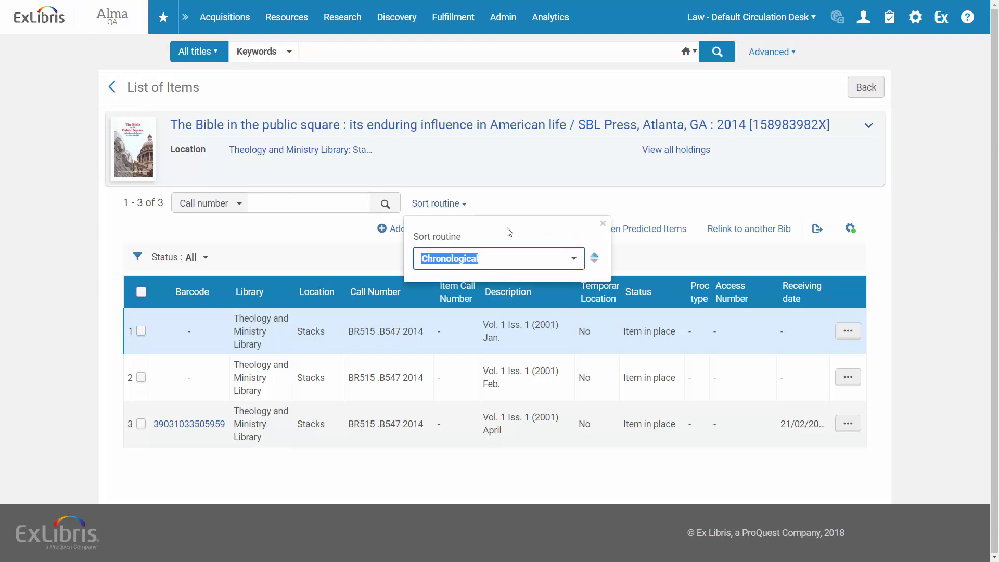
{"action": "left_click", "coordinate": [576, 260]}
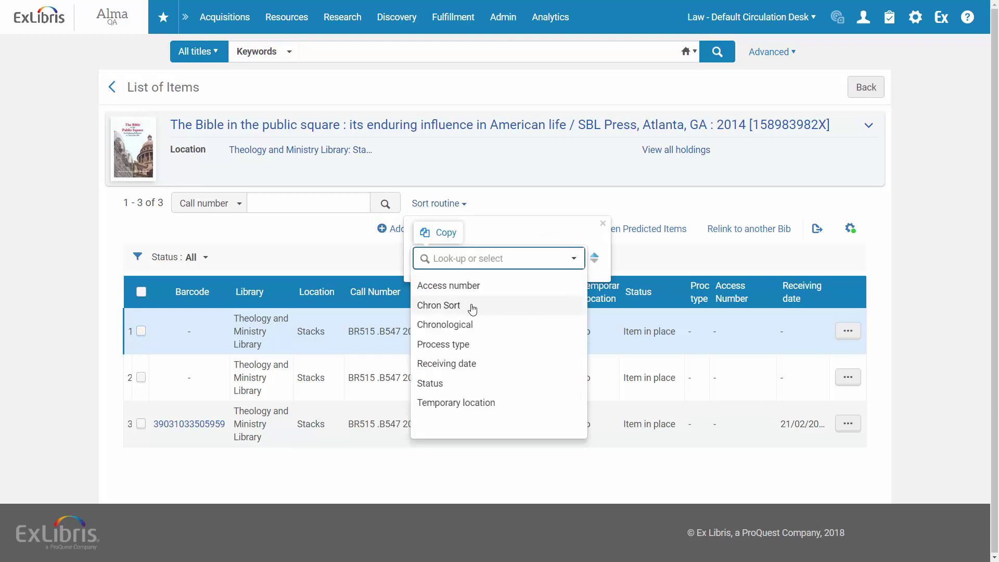